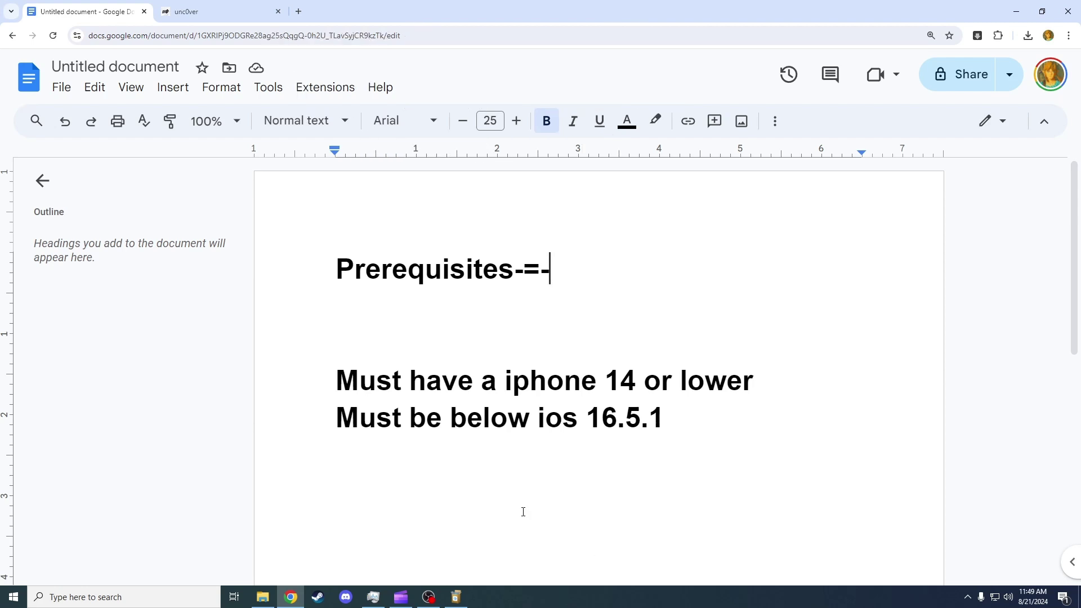
Switch to the unc0ver.dev tab, which offers the v8.0.2 download.
{"action": "left_click", "coordinate": [236, 12]}
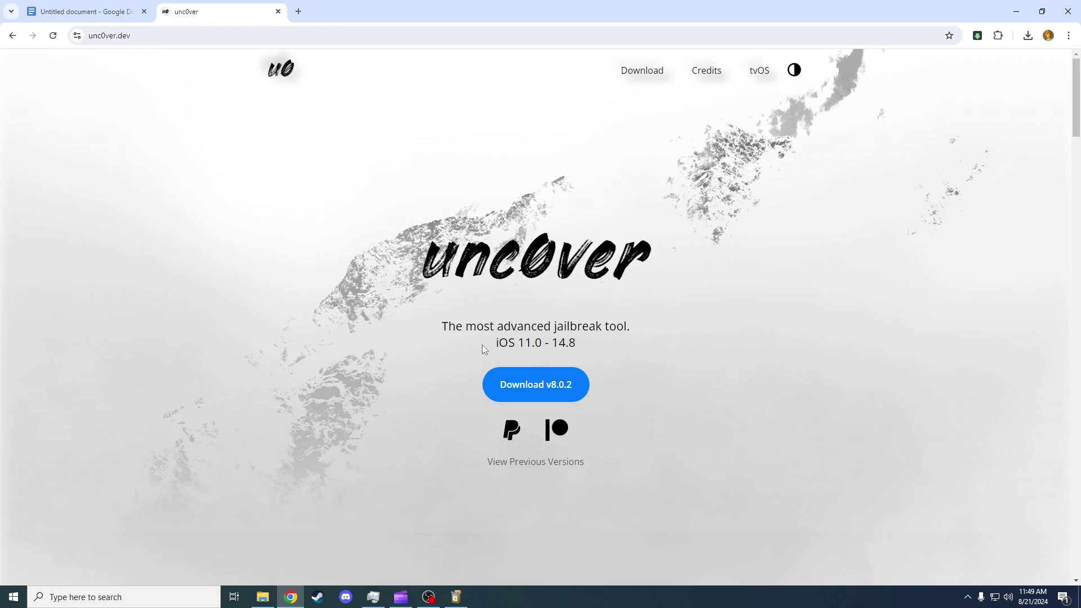
Close the unc0ver tab to reveal the iOS Guide's Installing TrollStore page.
{"action": "key", "text": "ctrl+w"}
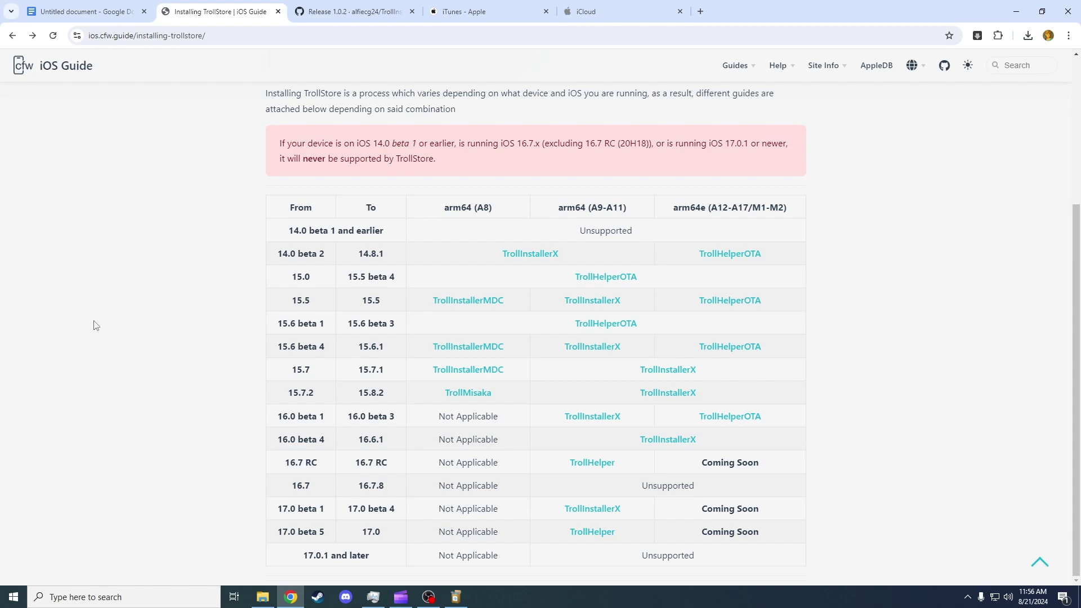
Bring up the iTunes for Windows (64-bit) download, then return to the TrollStore version table.
{"action": "left_click", "coordinate": [476, 9]}
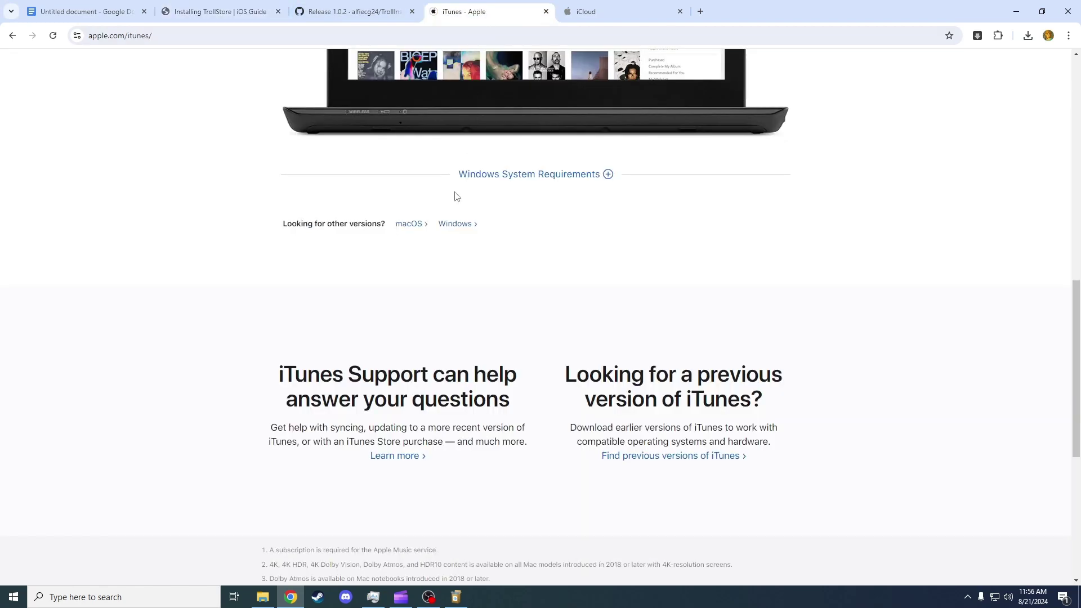
{"action": "scroll", "coordinate": [456, 196], "scroll_direction": "up", "scroll_amount": 10}
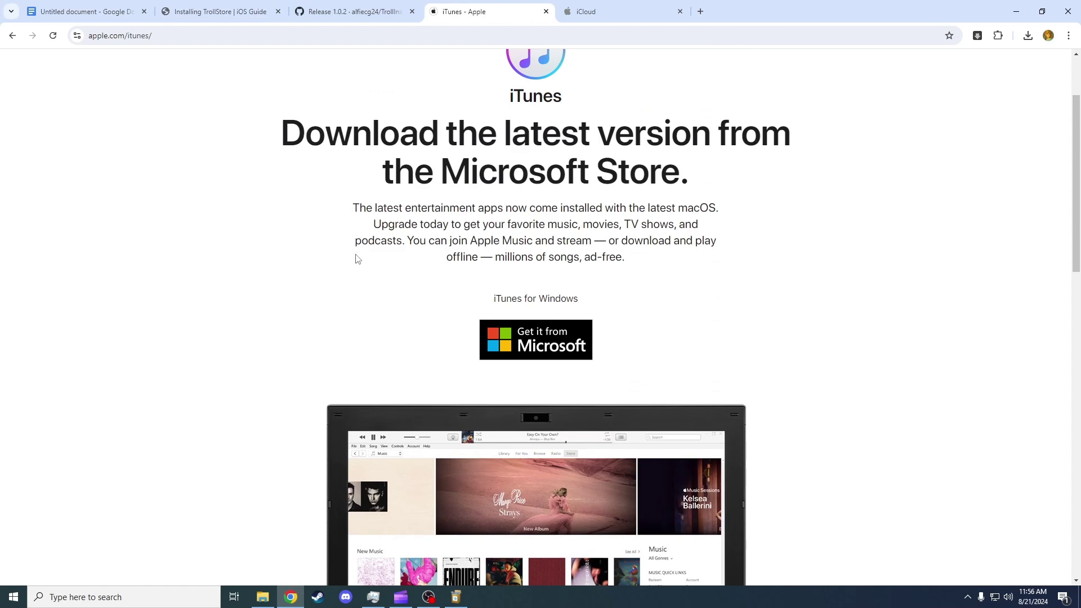
{"action": "scroll", "coordinate": [526, 279], "scroll_direction": "down", "scroll_amount": 4}
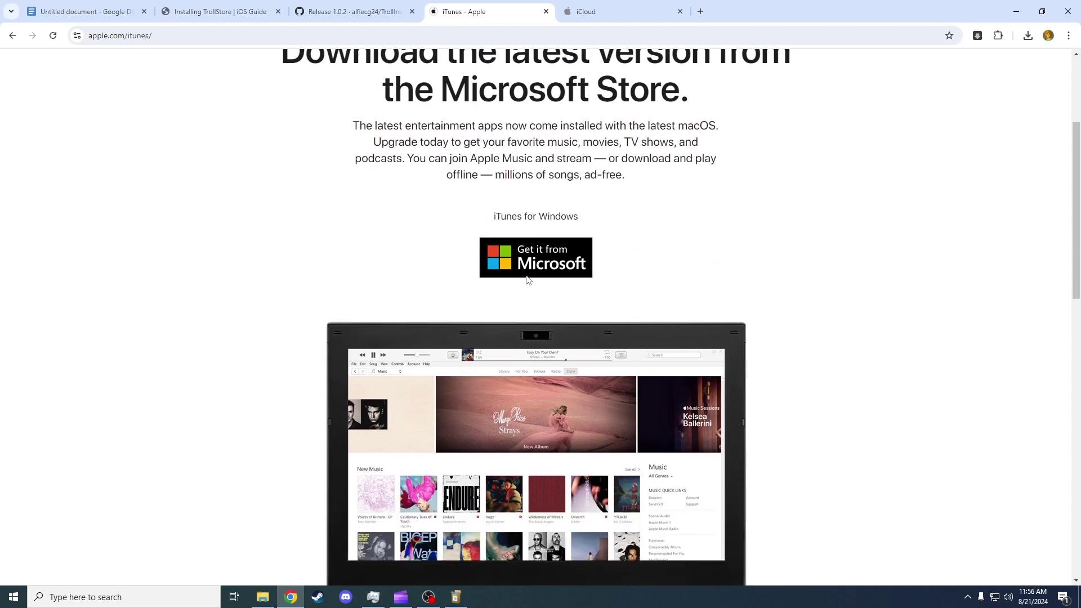
{"action": "scroll", "coordinate": [523, 261], "scroll_direction": "up", "scroll_amount": 6}
{"action": "scroll", "coordinate": [456, 386], "scroll_direction": "down", "scroll_amount": 9}
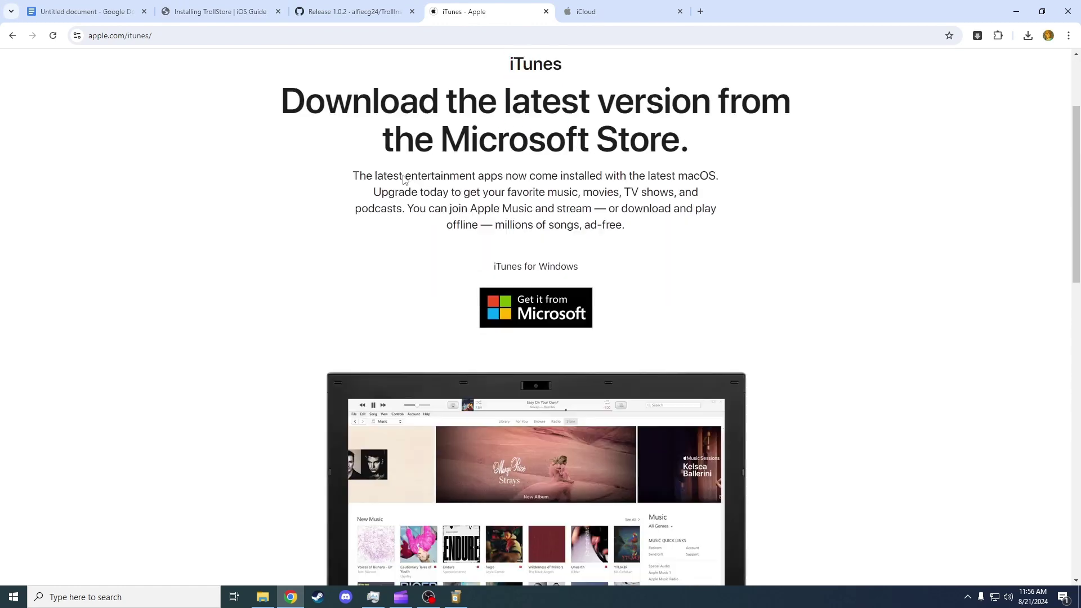
{"action": "left_click", "coordinate": [460, 394]}
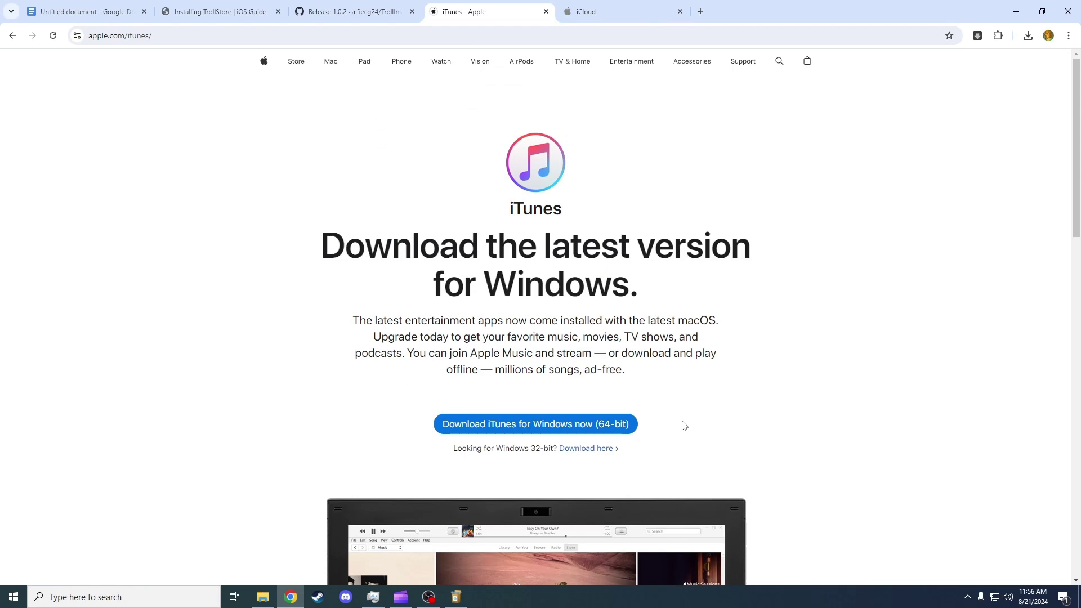
{"action": "key", "text": "ctrl+2"}
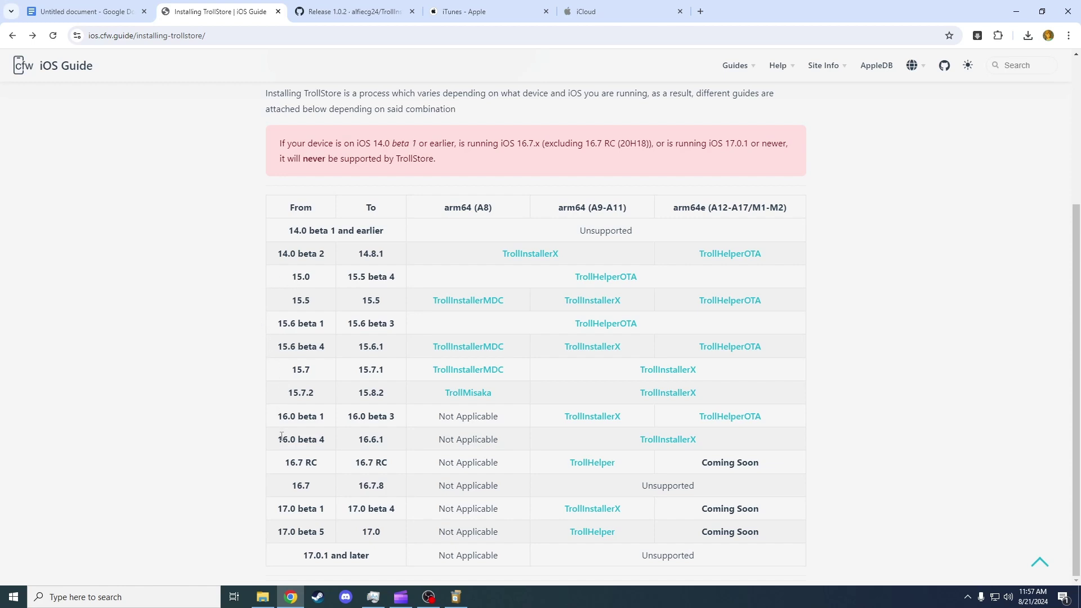
Open the TrollInstallerX guide for the iOS 16.0 beta 4 to 16.6.1 row.
{"action": "left_click_drag", "start_coordinate": [274, 450], "coordinate": [377, 443]}
{"action": "left_click", "coordinate": [376, 443]}
{"action": "left_click", "coordinate": [664, 445]}
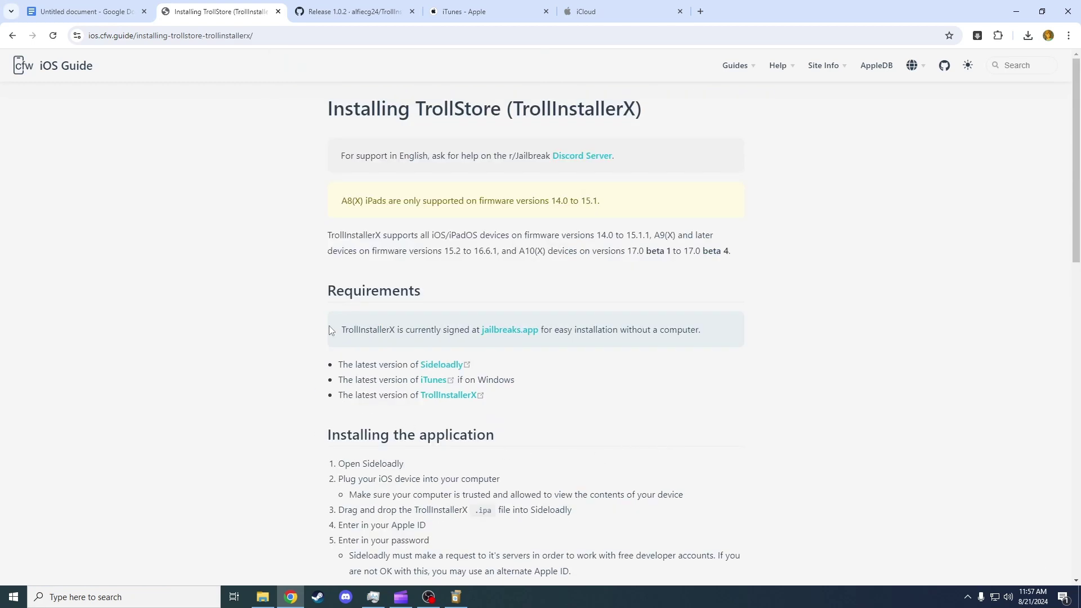
{"action": "left_click_drag", "start_coordinate": [368, 328], "coordinate": [537, 323]}
{"action": "left_click", "coordinate": [584, 329]}
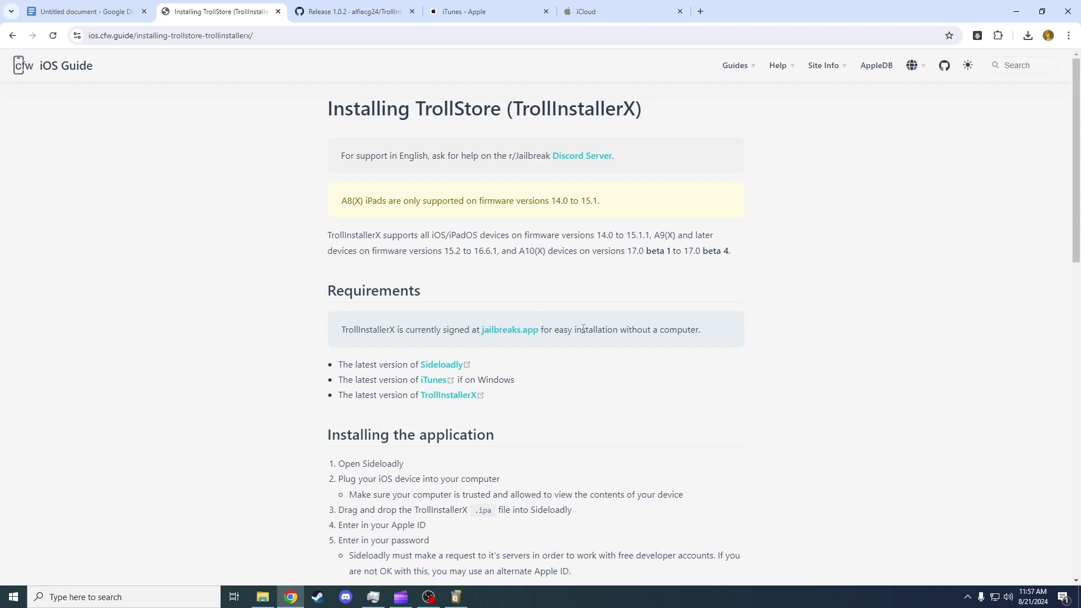
Open jailbreaks.app and browse the Taurine and Odyssey app details.
{"action": "left_click", "coordinate": [509, 332]}
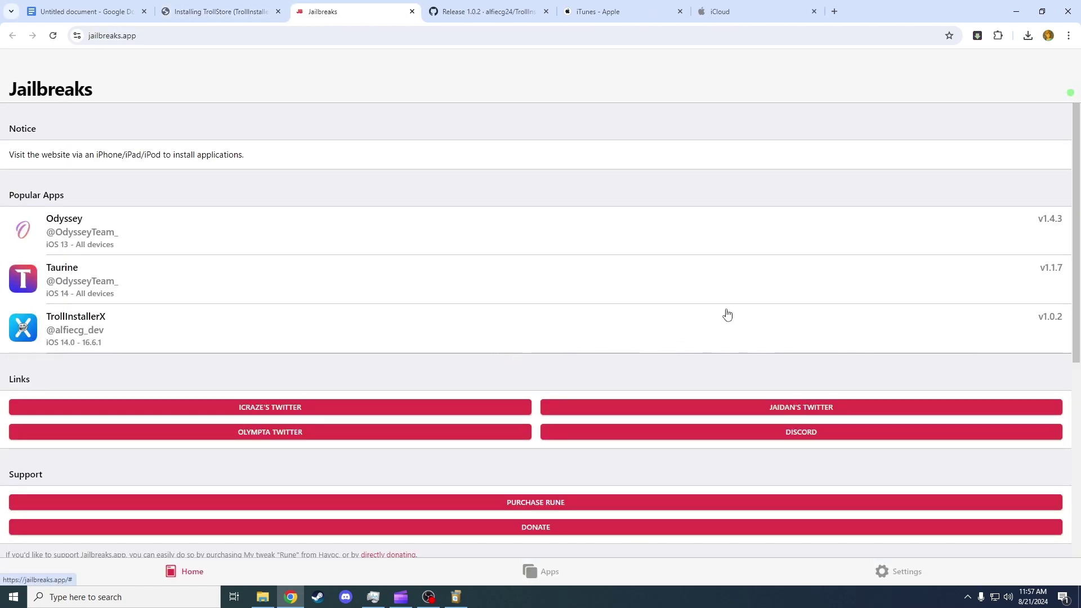
{"action": "left_click", "coordinate": [862, 286]}
{"action": "left_click", "coordinate": [236, 243]}
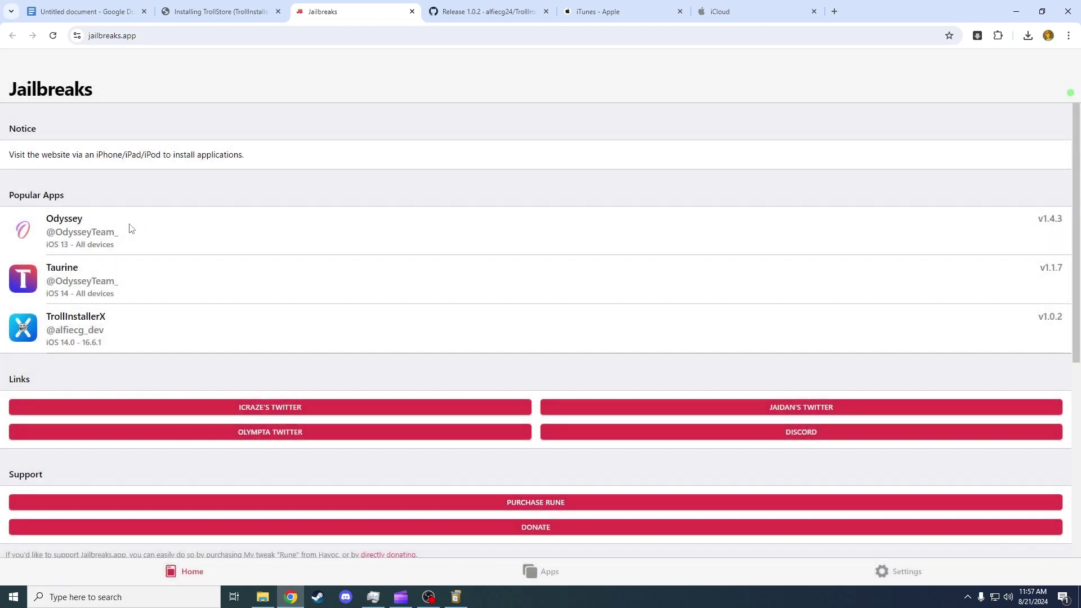
{"action": "left_click", "coordinate": [127, 229]}
{"action": "left_click", "coordinate": [77, 322]}
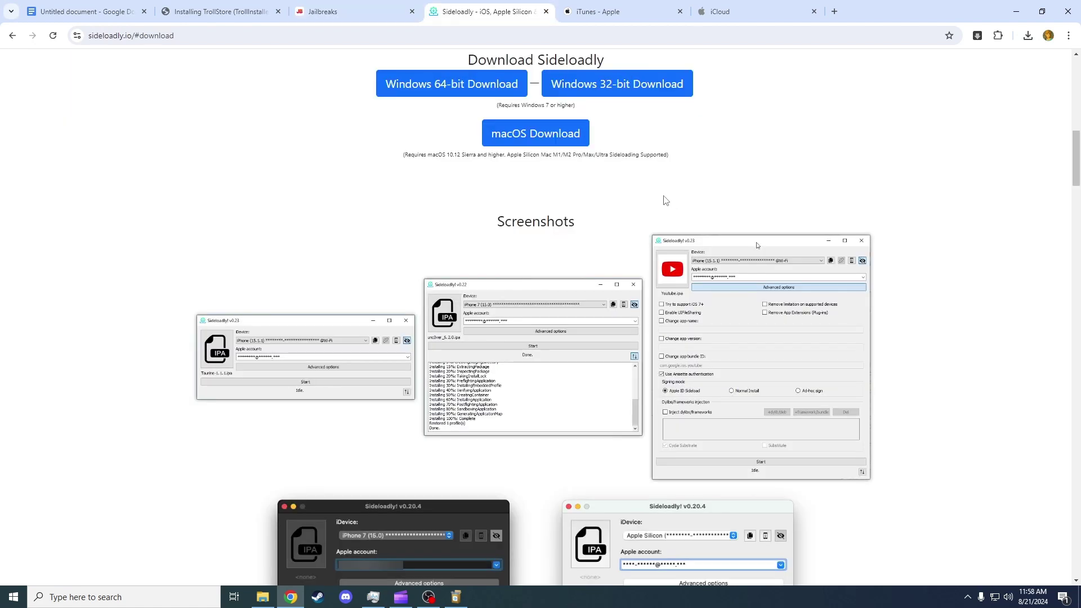
Download and run Sideloadly v0.50.3 for 64-bit Windows, then start a Windows search.
{"action": "left_click", "coordinate": [451, 89]}
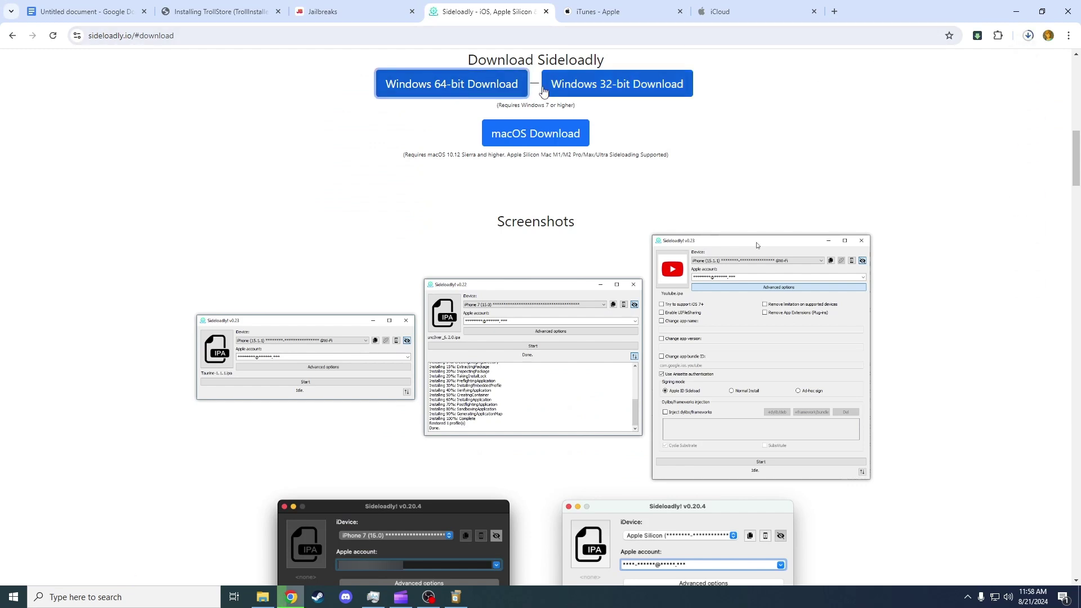
{"action": "left_click", "coordinate": [1028, 39]}
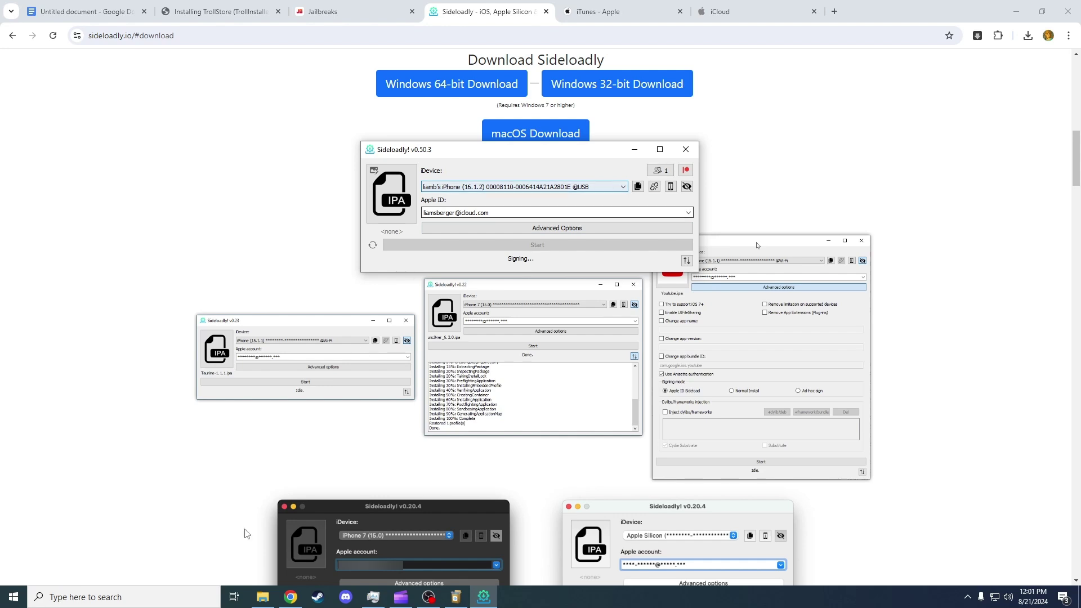
{"action": "left_click", "coordinate": [68, 602]}
Launch iTunes with the 'it' search and decline the iPhone software update.
{"action": "type", "text": "it"}
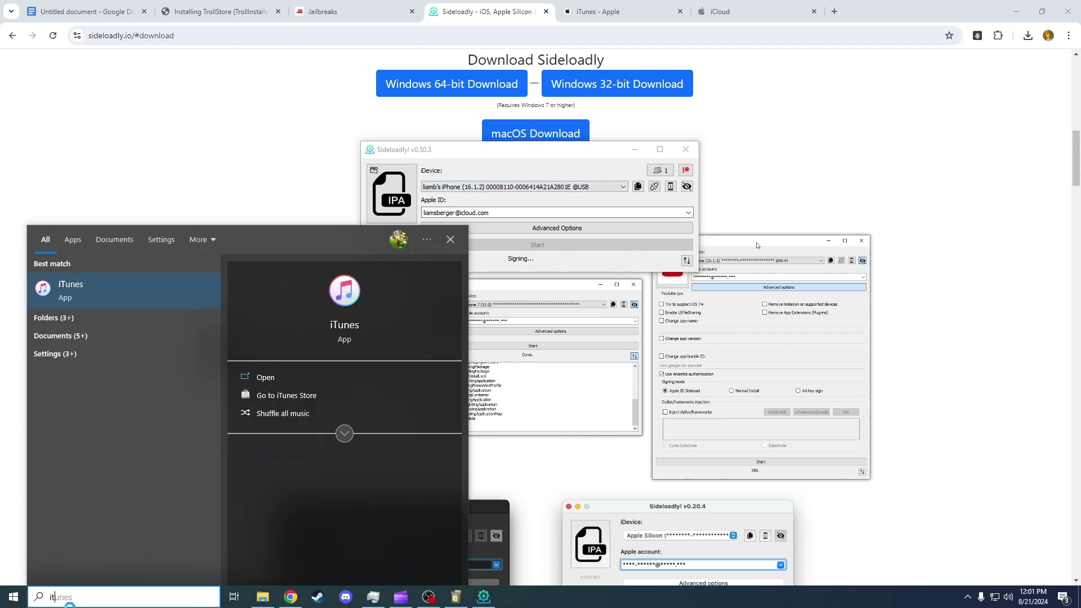
{"action": "key", "text": "Return"}
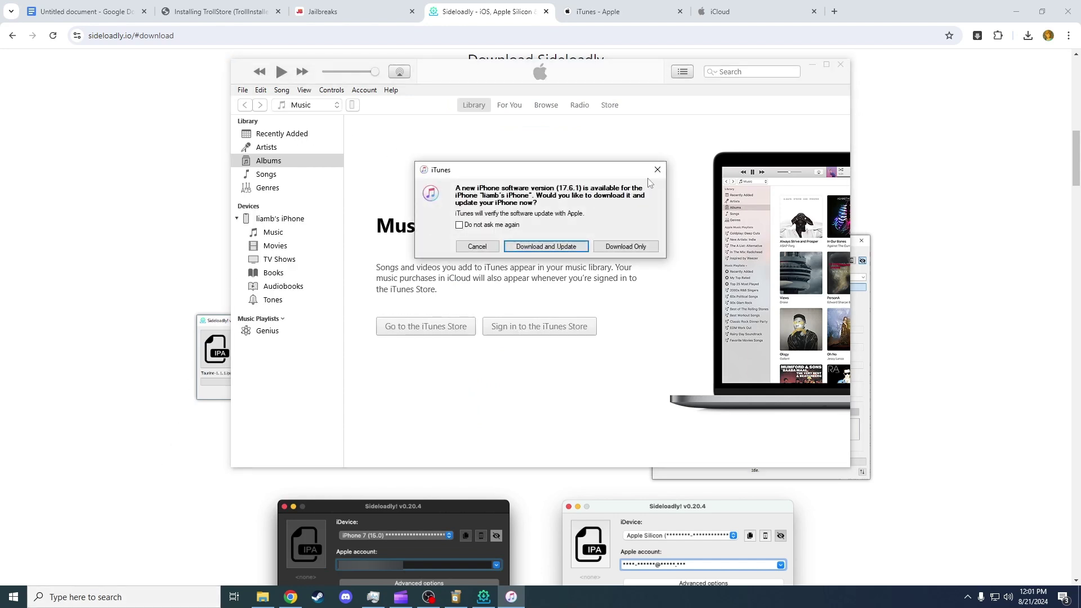
{"action": "left_click", "coordinate": [662, 162]}
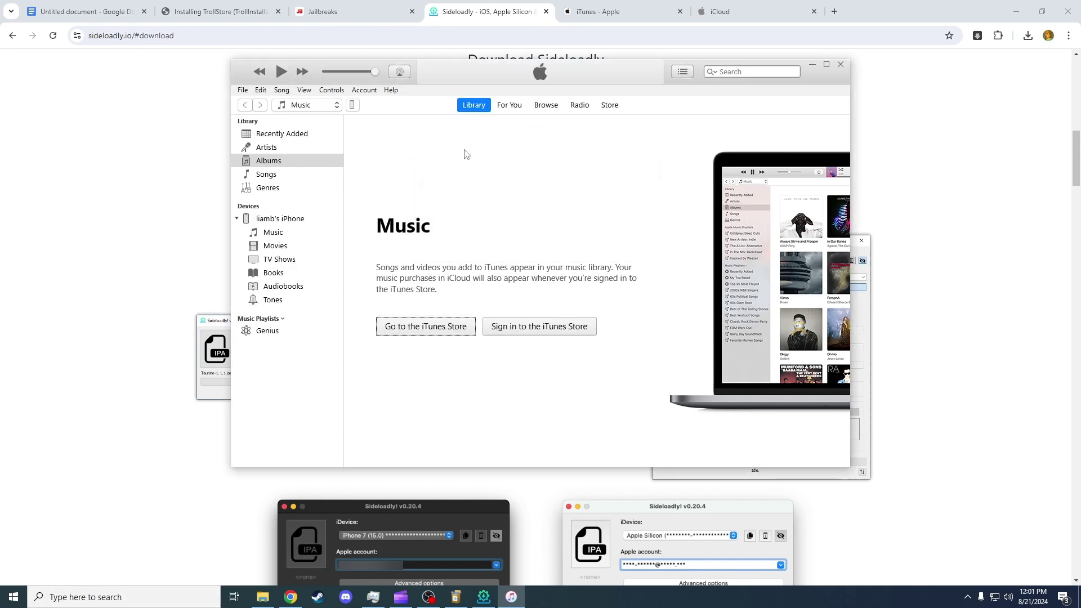
Enable and apply Wi-Fi syncing for the iPhone 13 Pro, then move iTunes to the lower left.
{"action": "left_click", "coordinate": [352, 105]}
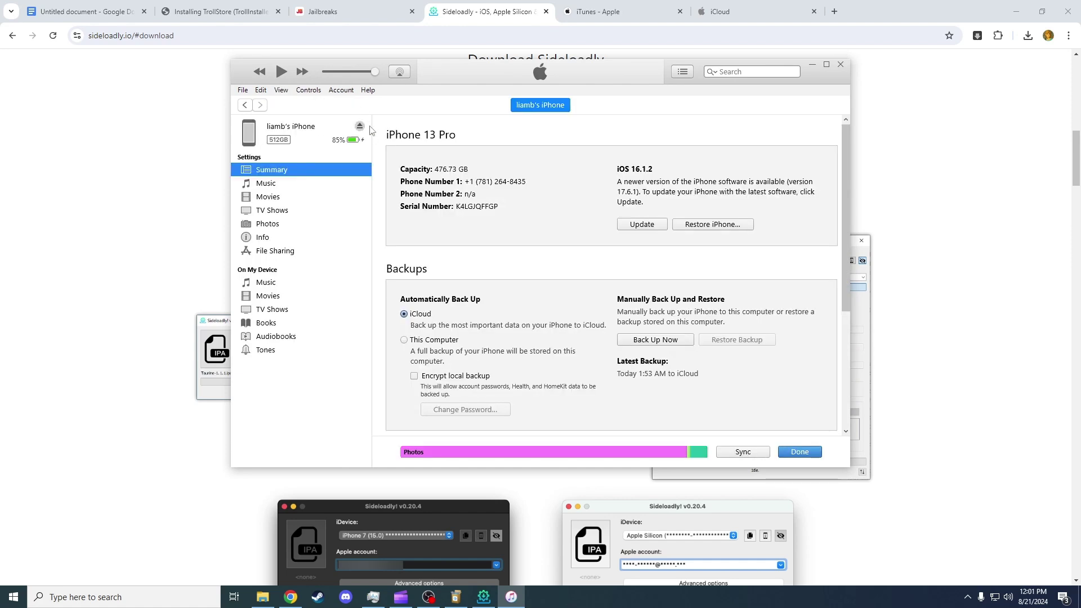
{"action": "scroll", "coordinate": [471, 181], "scroll_direction": "down", "scroll_amount": 5}
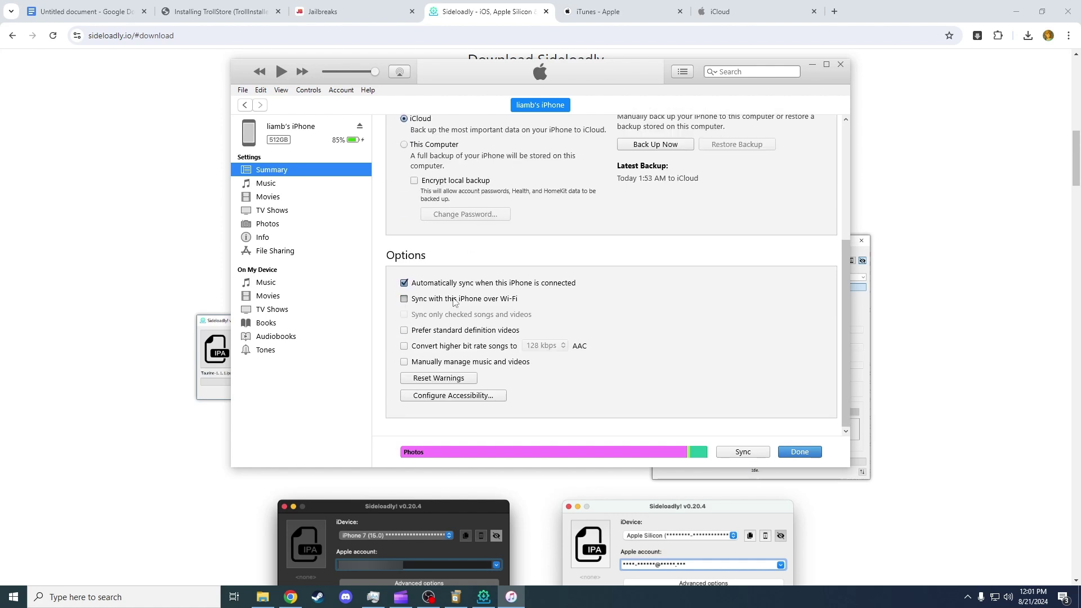
{"action": "left_click", "coordinate": [454, 301]}
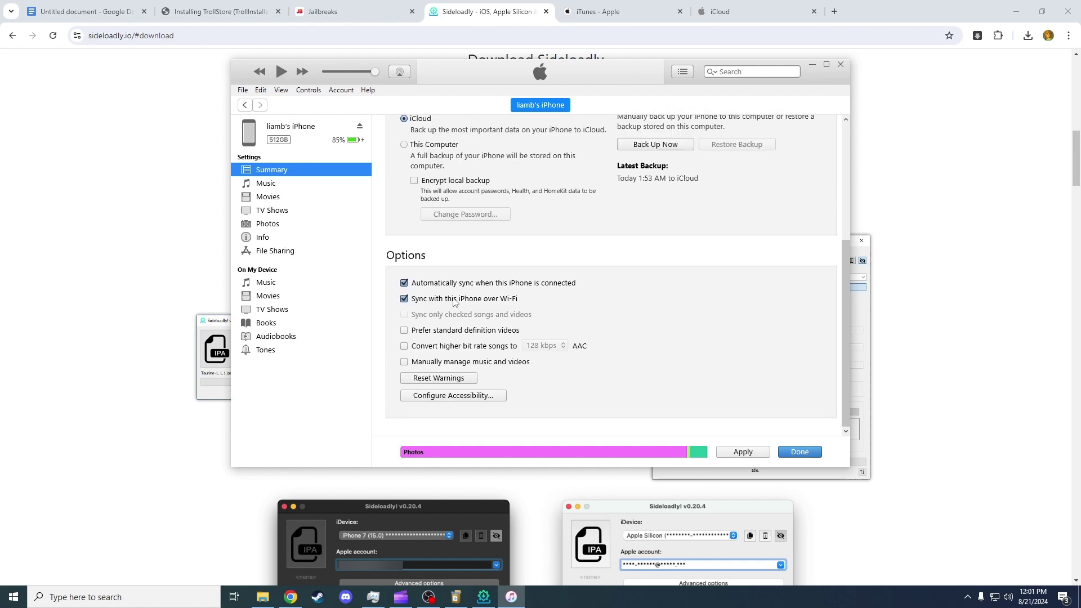
{"action": "left_click", "coordinate": [743, 453]}
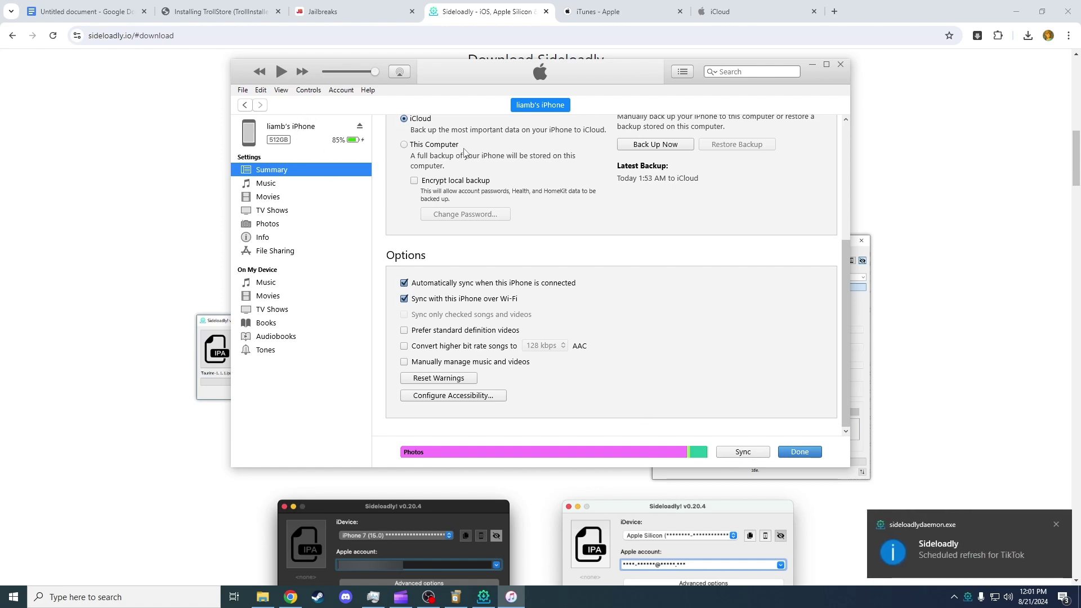
{"action": "scroll", "coordinate": [473, 164], "scroll_direction": "up", "scroll_amount": 4}
{"action": "left_click_drag", "start_coordinate": [444, 70], "coordinate": [228, 475]}
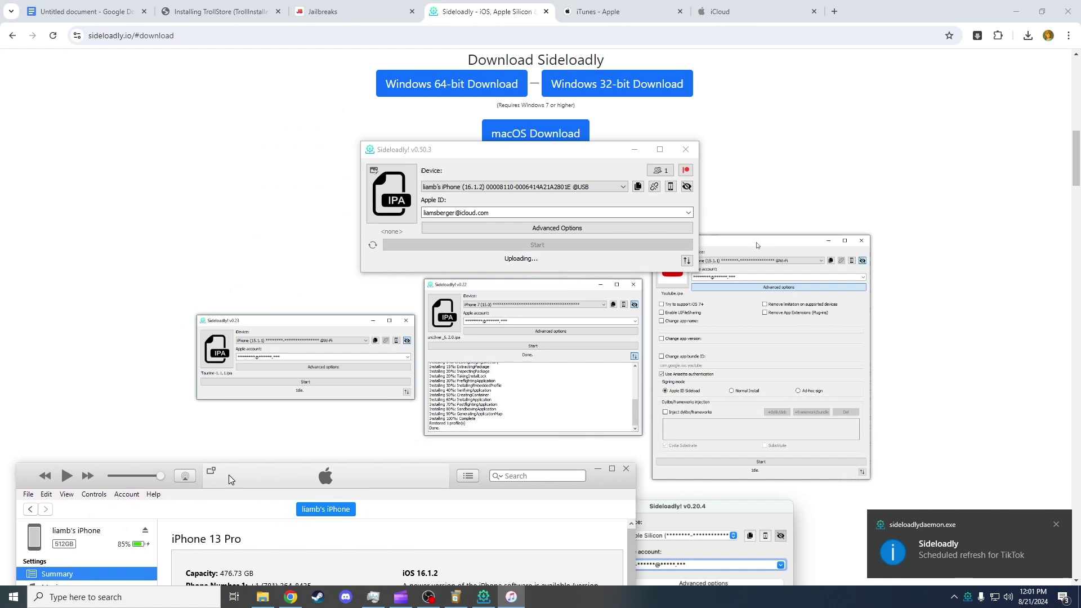
In Sideloadly, keep the USB-connected iPhone as the device and expand Advanced Options.
{"action": "left_click", "coordinate": [420, 158]}
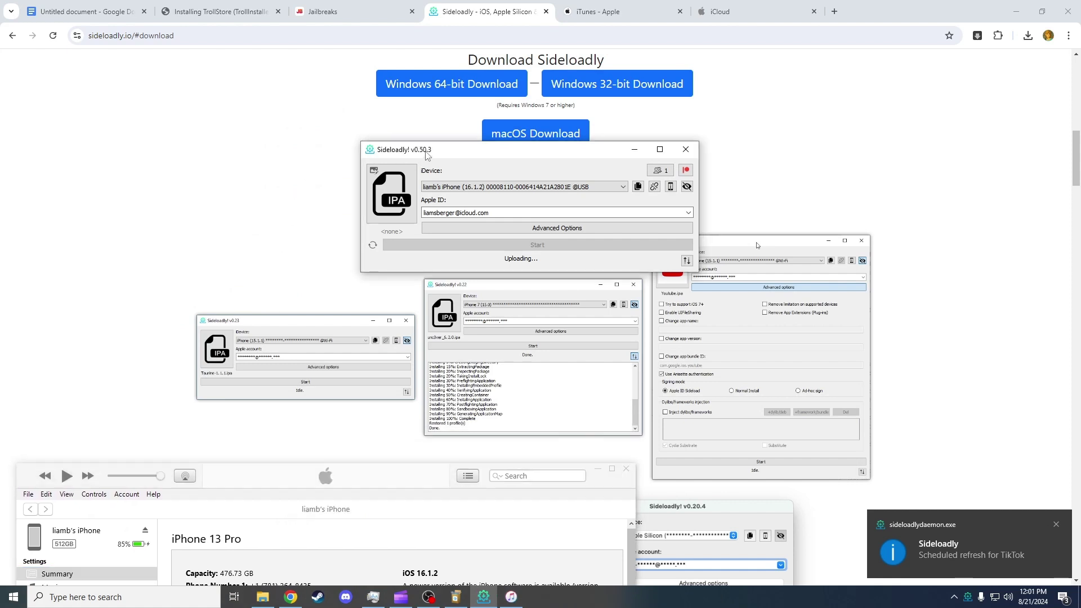
{"action": "left_click", "coordinate": [449, 188]}
{"action": "left_click", "coordinate": [435, 190]}
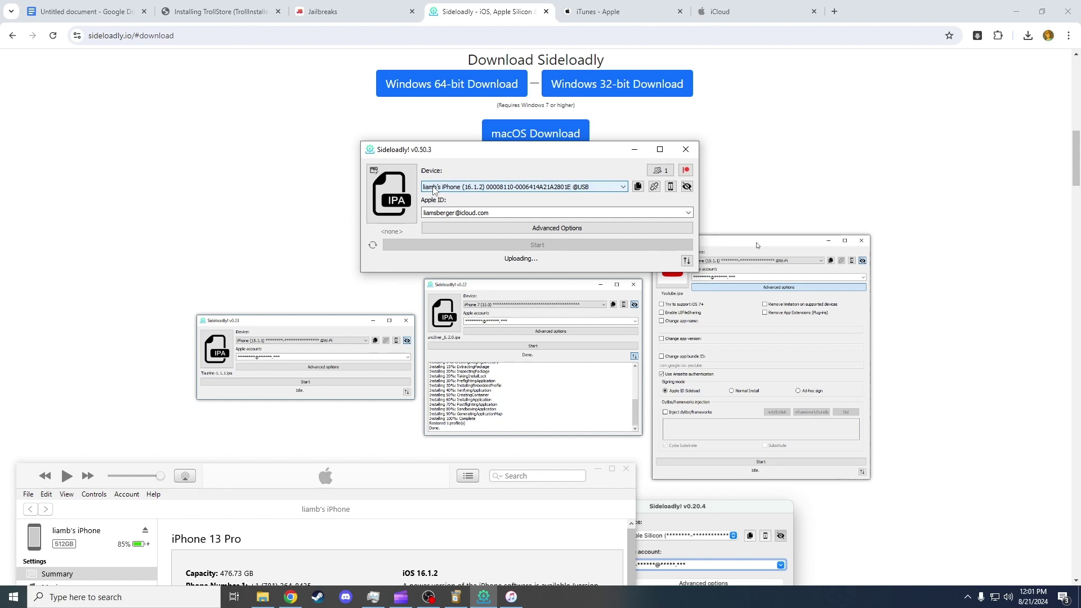
{"action": "left_click", "coordinate": [442, 190]}
{"action": "left_click", "coordinate": [508, 183]}
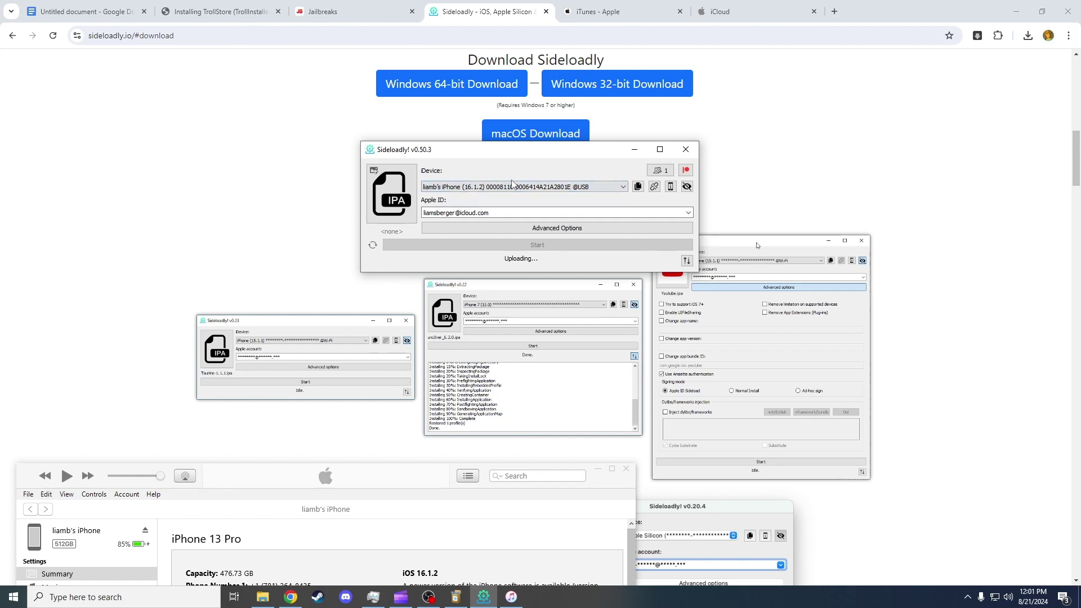
{"action": "left_click", "coordinate": [509, 228]}
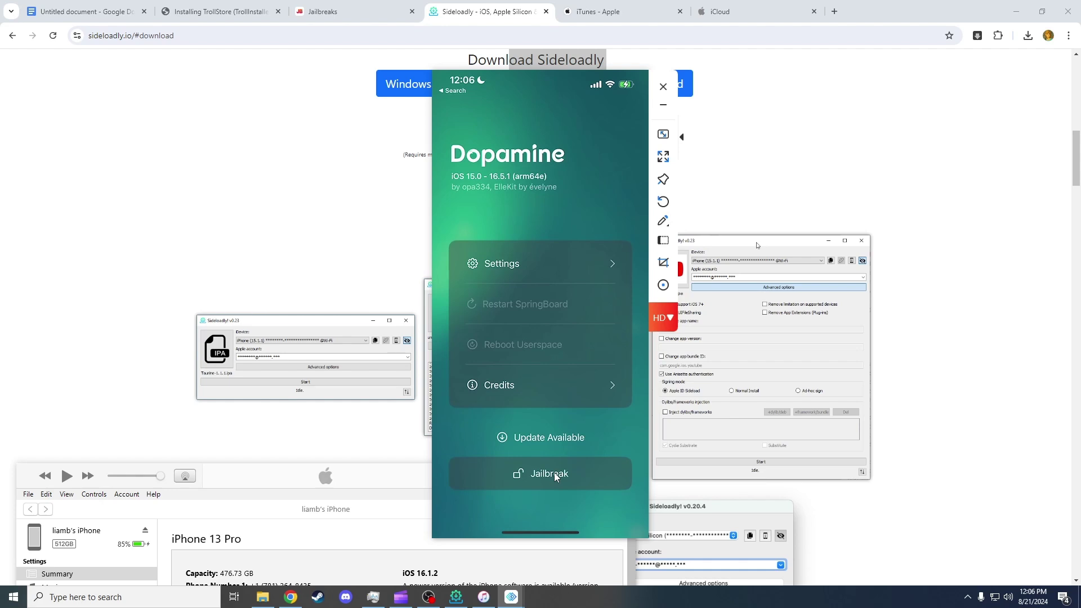
Bring Chrome back to the front on the Installing TrollStore (TrollInstallerX) guide.
{"action": "left_click", "coordinate": [219, 11]}
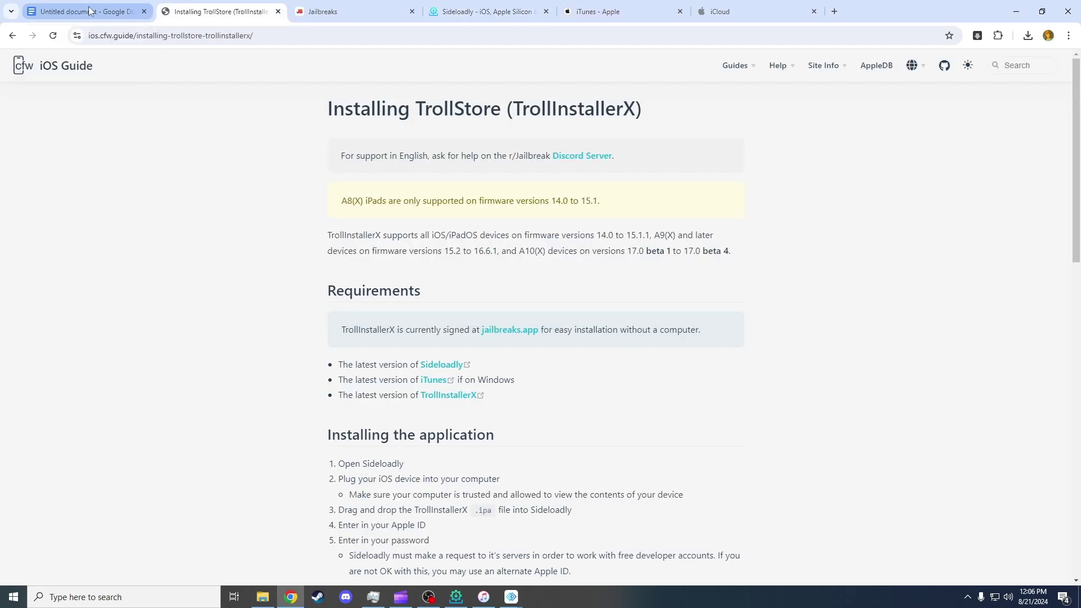